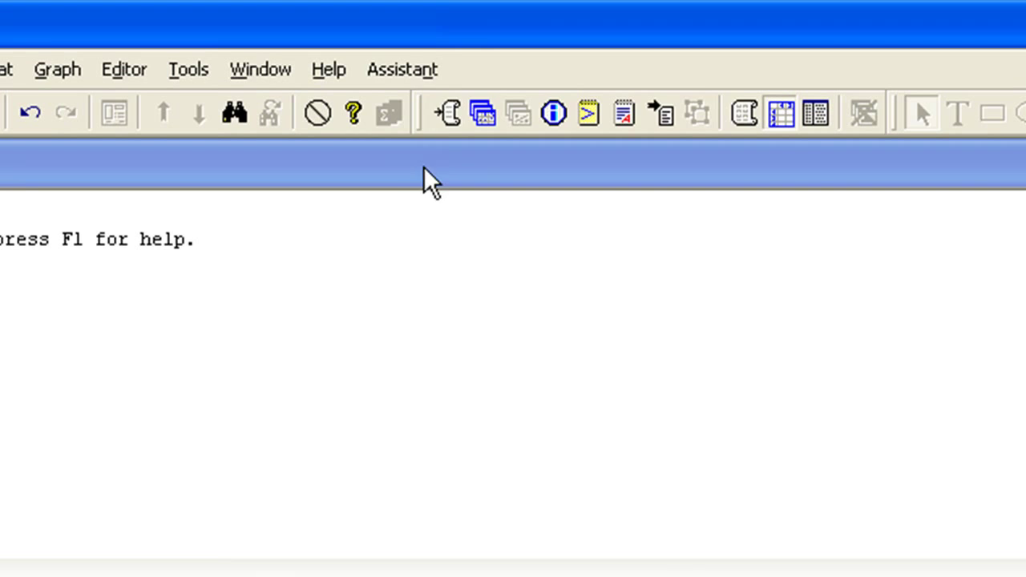
Step: Start the Assistant's guided Hypothesis Tests chooser
{"action": "left_click", "coordinate": [431, 71]}
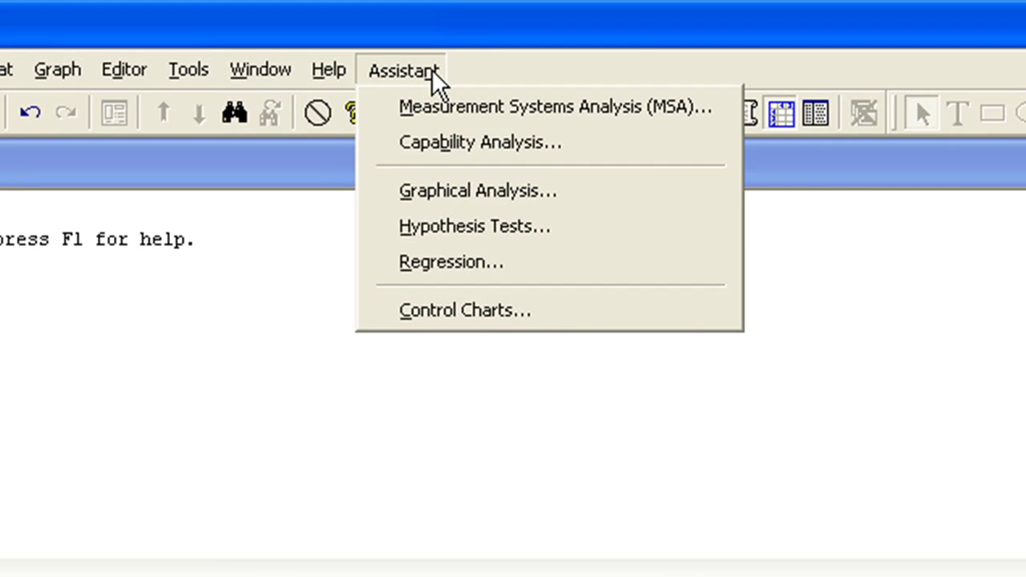
{"action": "left_click", "coordinate": [586, 224]}
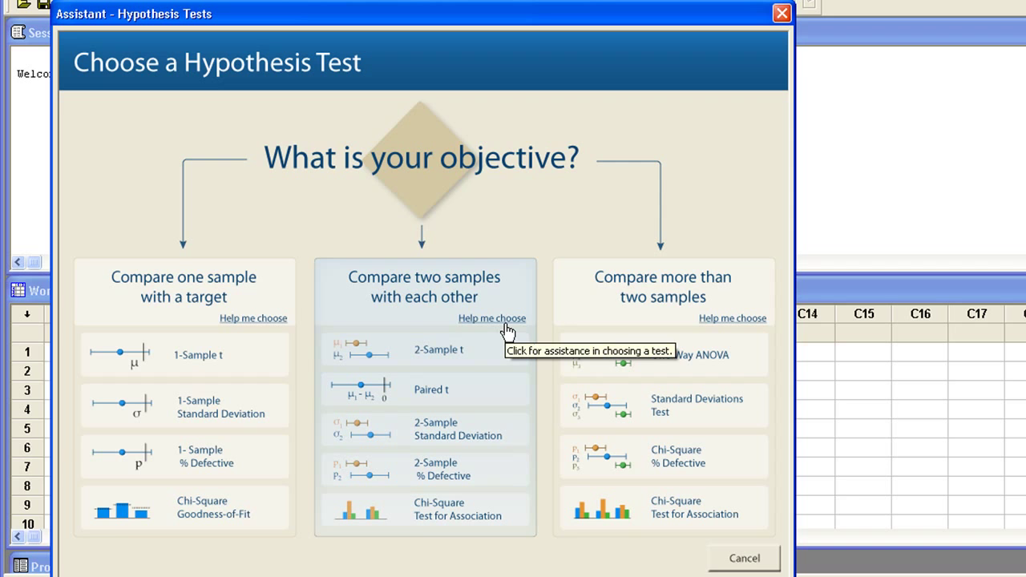
Step: Get help choosing a two-sample test and view the independent versus matched measurements explanation
{"action": "left_click", "coordinate": [507, 323]}
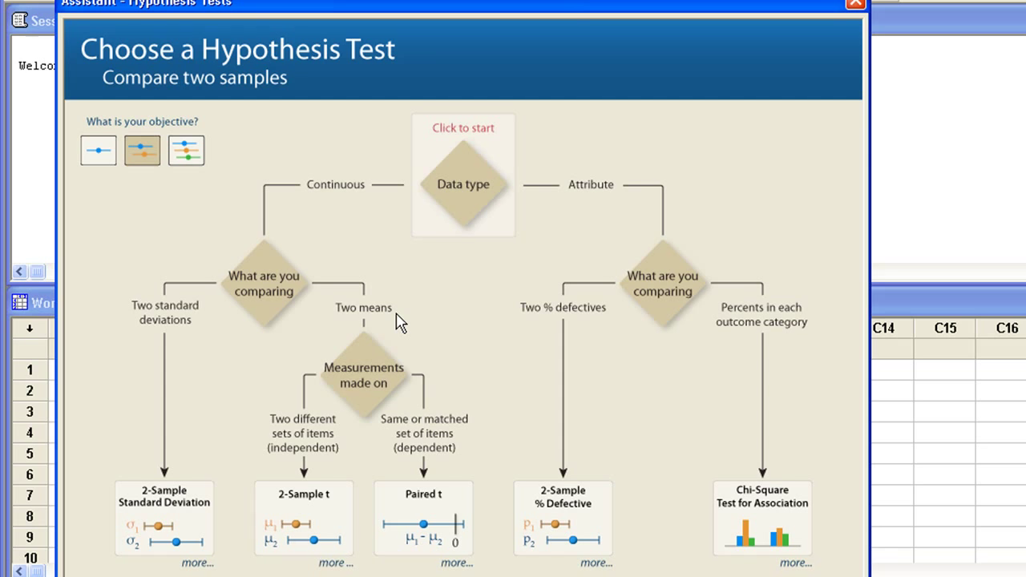
{"action": "left_click", "coordinate": [368, 405]}
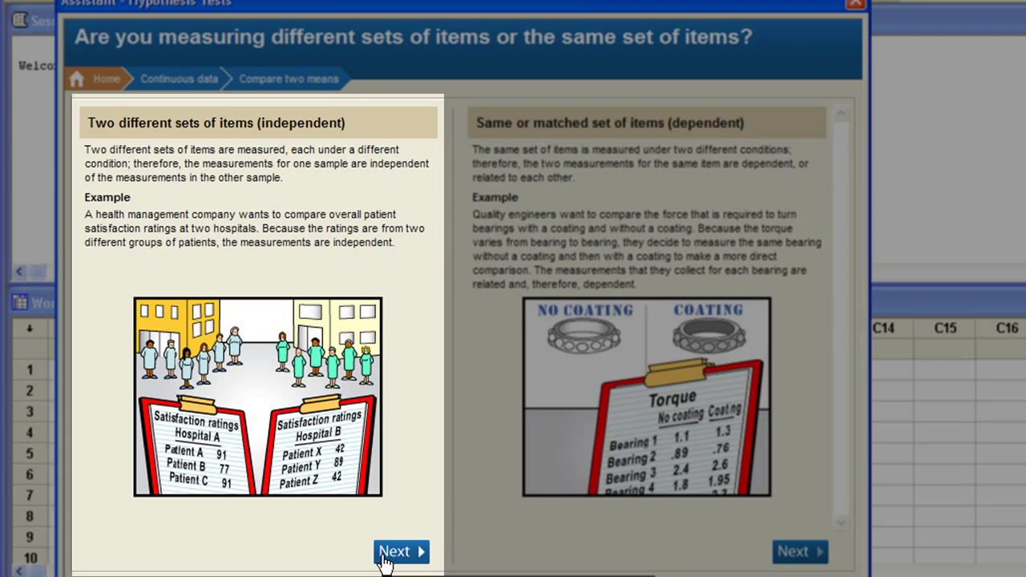
Step: Continue with two different sets of items and expand the equal-variances guideline on Welch's t-test
{"action": "left_click", "coordinate": [385, 554]}
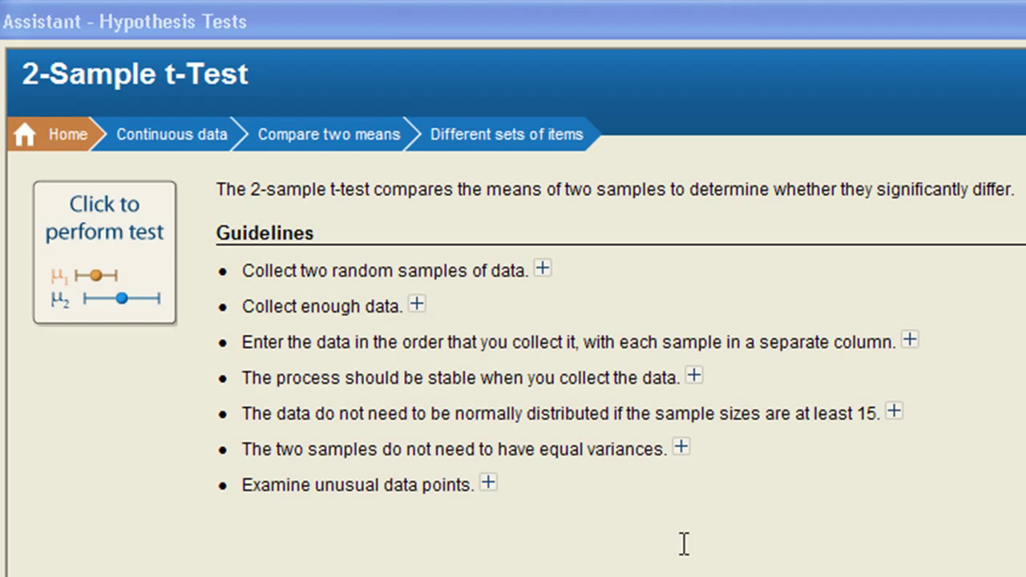
{"action": "left_click", "coordinate": [682, 447]}
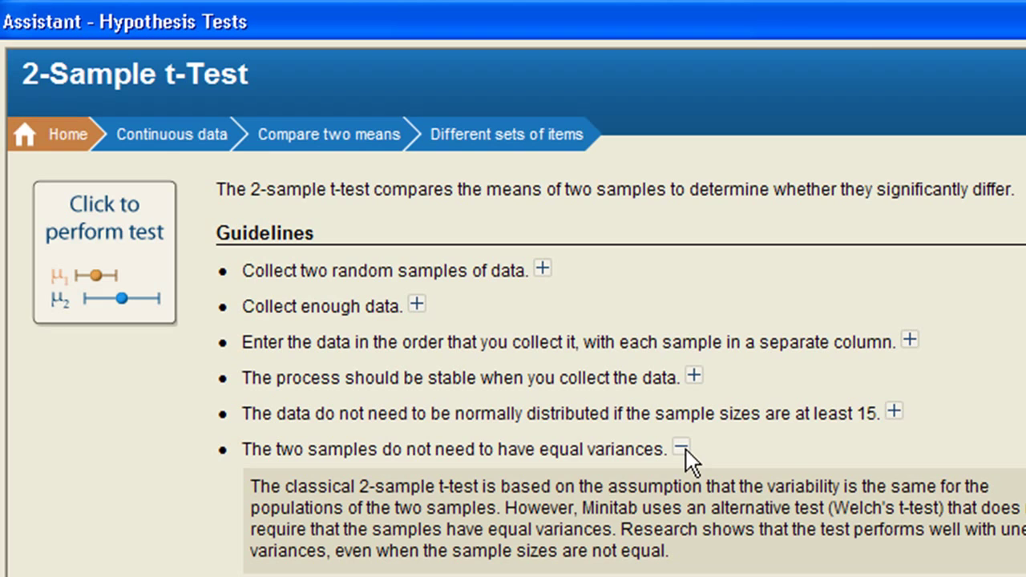
Step: Run a 2-sample t-test on Car1 and Car2, testing whether the means differ
{"action": "left_click", "coordinate": [151, 325]}
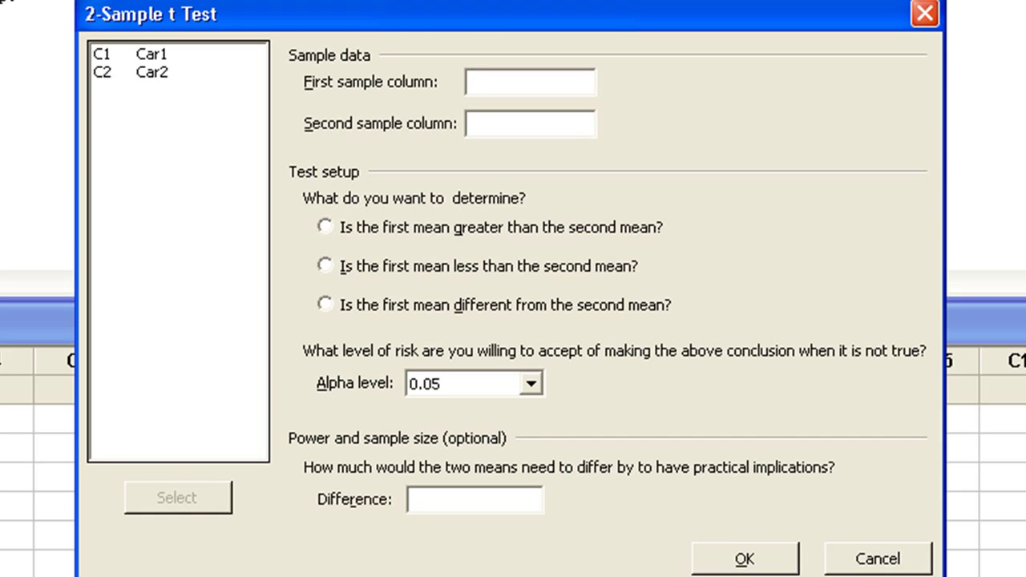
{"action": "left_click", "coordinate": [130, 54]}
{"action": "left_click", "coordinate": [133, 495]}
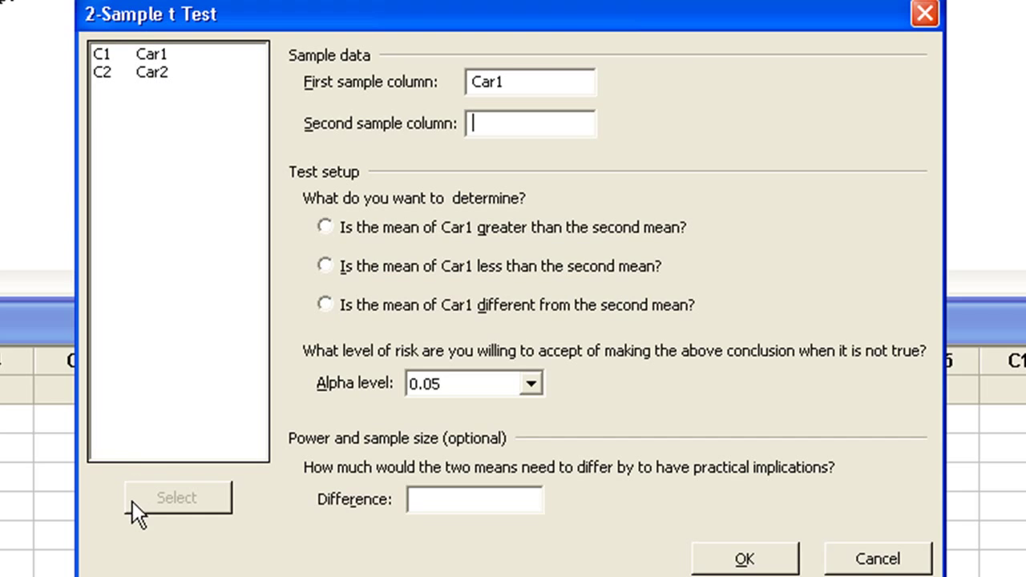
{"action": "left_click", "coordinate": [148, 76]}
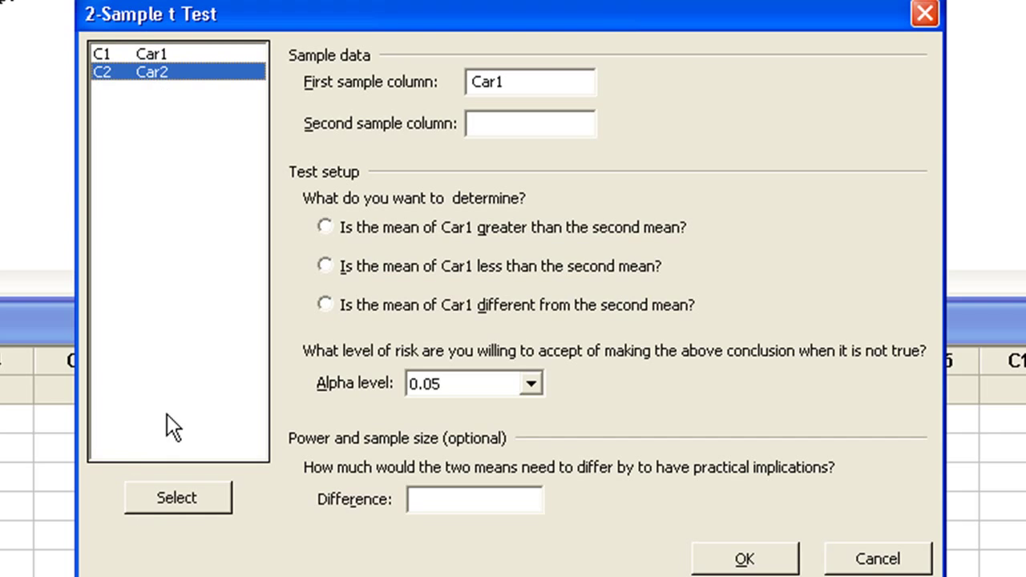
{"action": "left_click", "coordinate": [140, 503]}
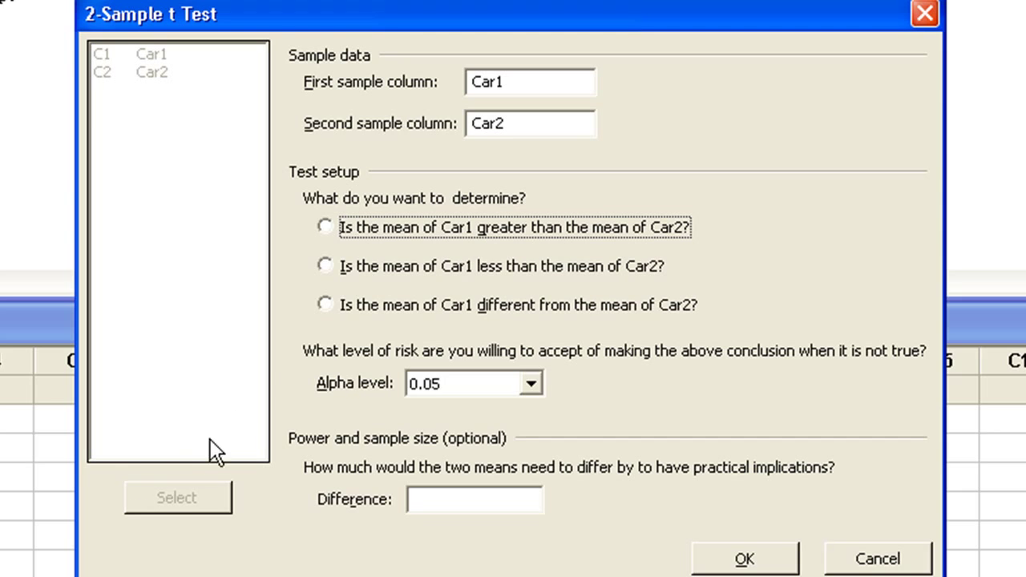
{"action": "left_click", "coordinate": [322, 305]}
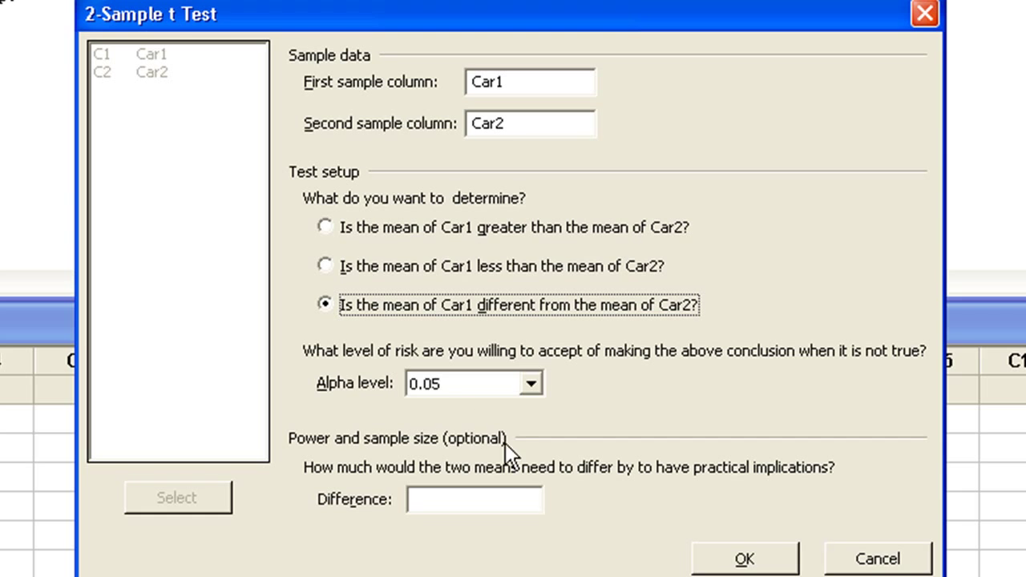
{"action": "left_click", "coordinate": [710, 561]}
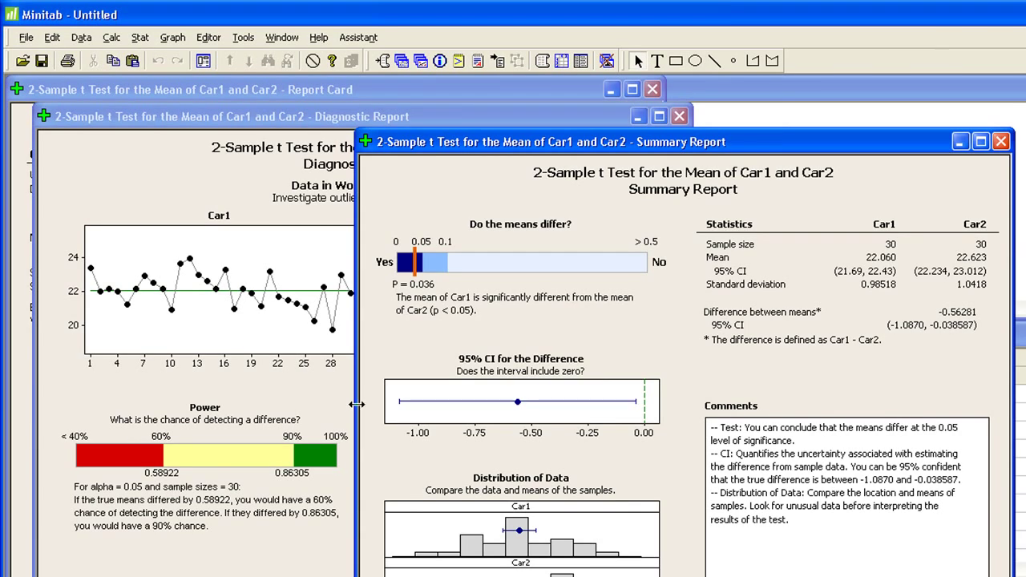
Step: Bring the Diagnostic Report, then the Report Card flagging Car2's row 2 outlier, forward
{"action": "left_click", "coordinate": [307, 386]}
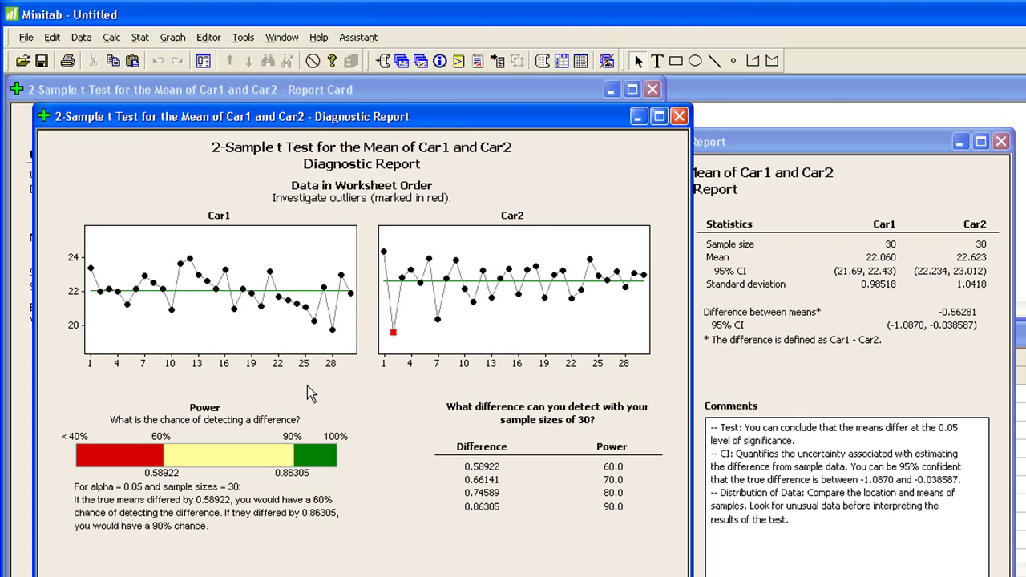
{"action": "left_click", "coordinate": [19, 388]}
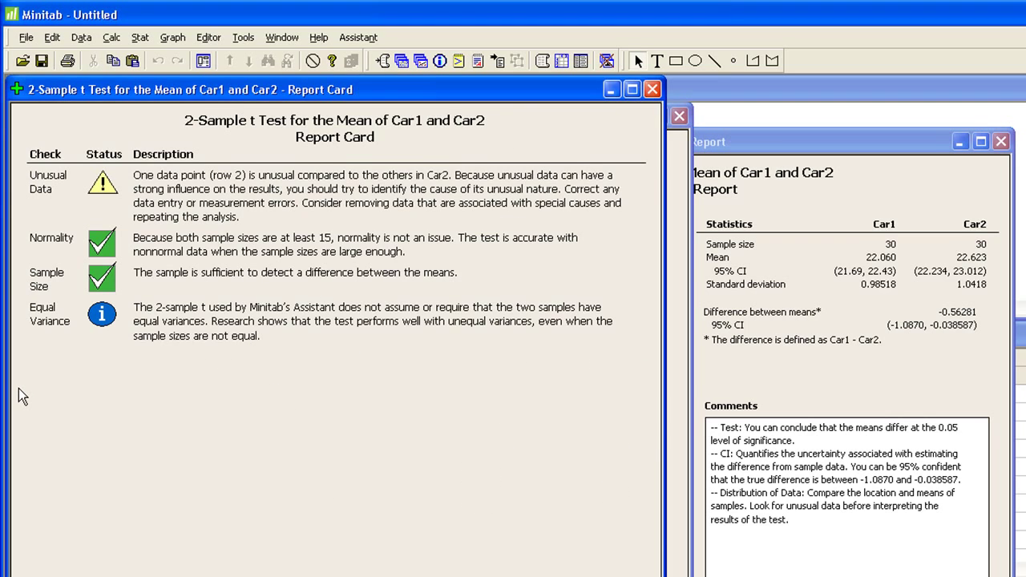